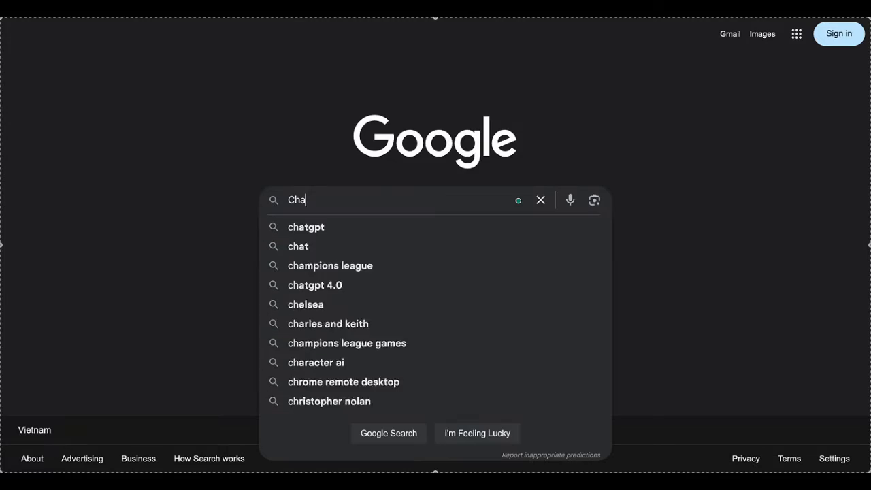
Step: Search Google for ChatGPT and open the ChatGPT site from the results
text(tGPT)
key(Return)
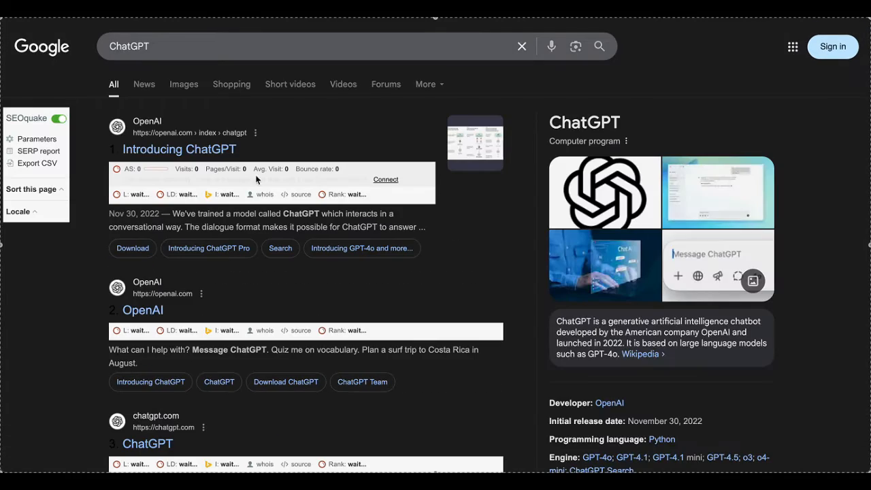
click(181, 148)
click(364, 194)
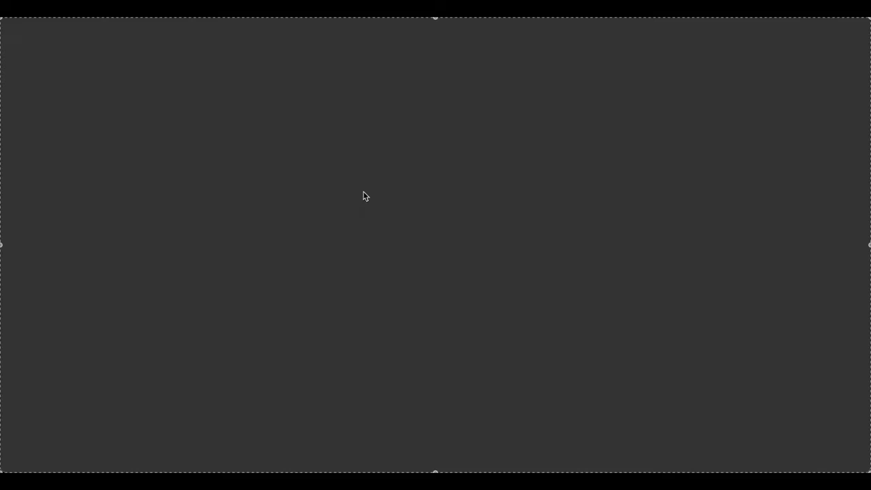
Step: Ask ChatGPT for detailed text prompts of a calico cat playing guitar in scenic locations, covering lighting, posture and environment, without generating images
text(Creat)
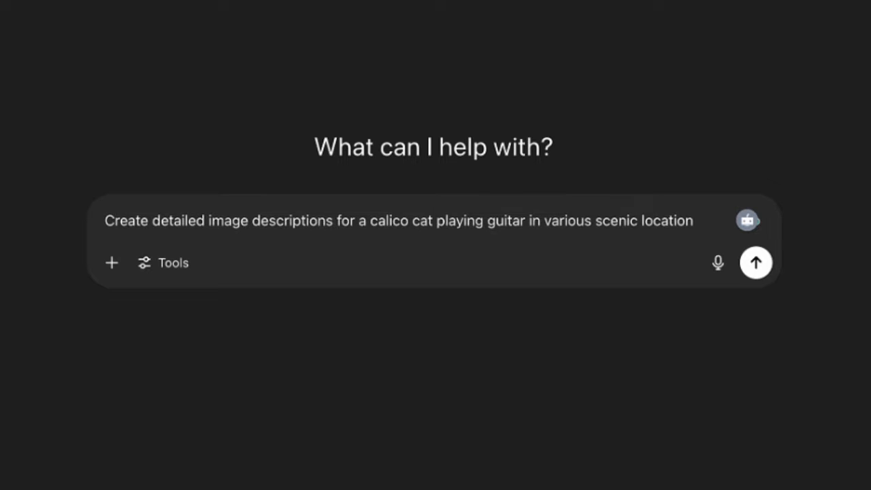
text(s. Focus on specific details like lighting, posture, and environment. I need the text pro)
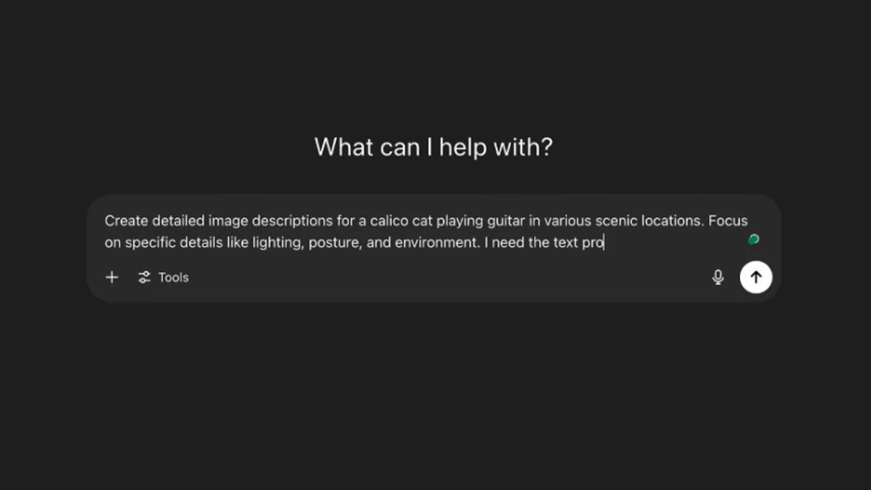
text('t try to generate images.)
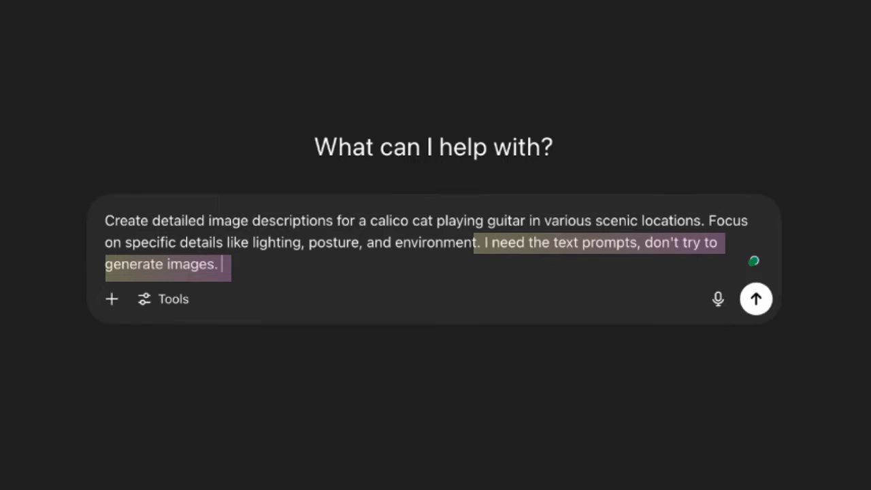
key(Return)
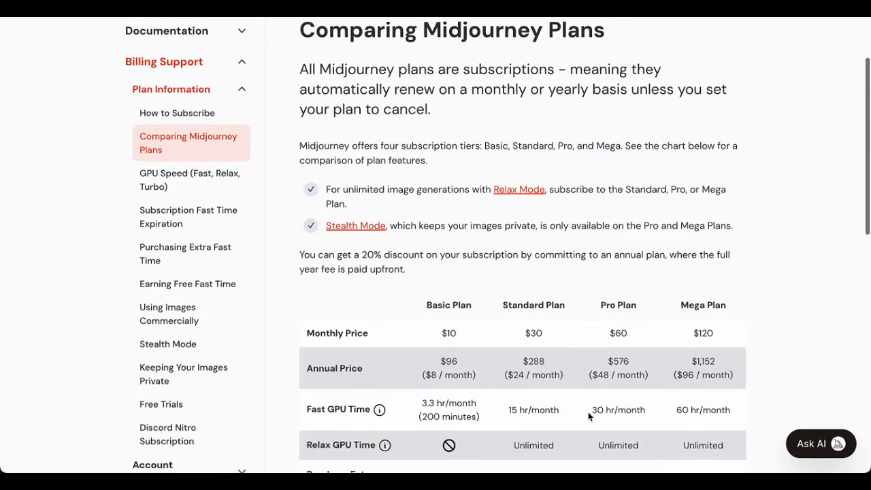
Step: Open the Midjourney site and choose model version 7 in the image settings
scroll(588, 411, down, 5)
scroll(588, 417, down, 1)
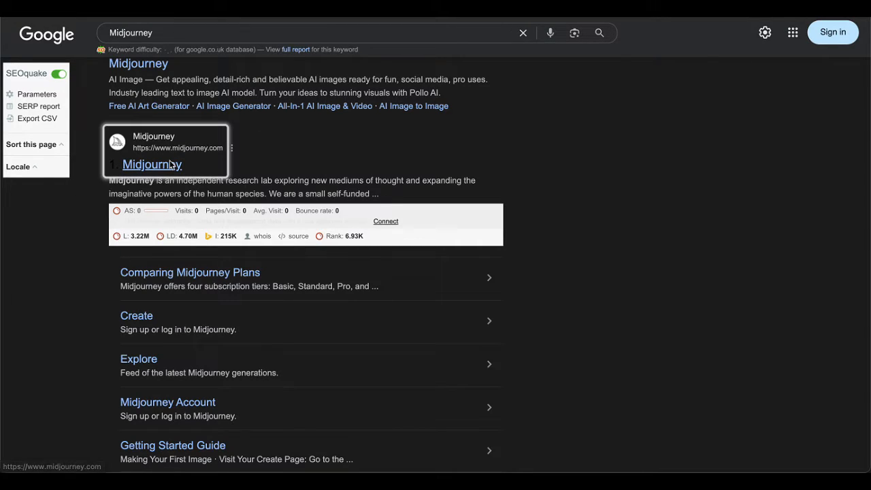
click(170, 165)
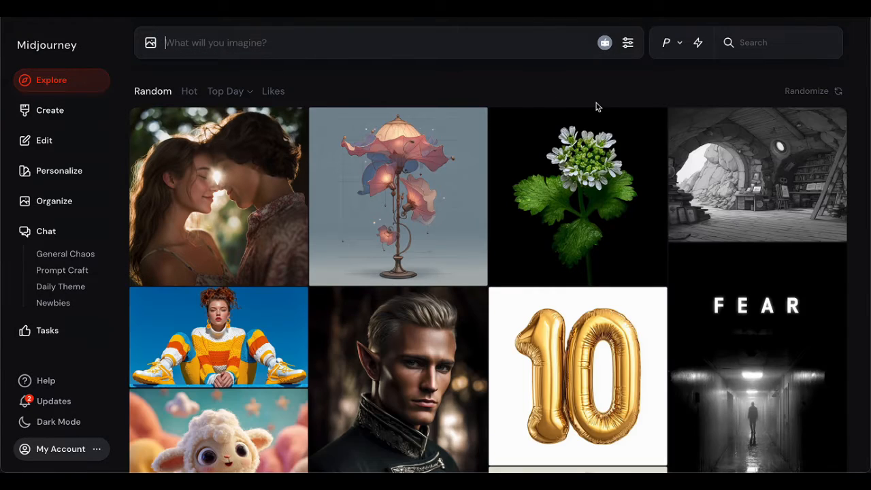
click(628, 43)
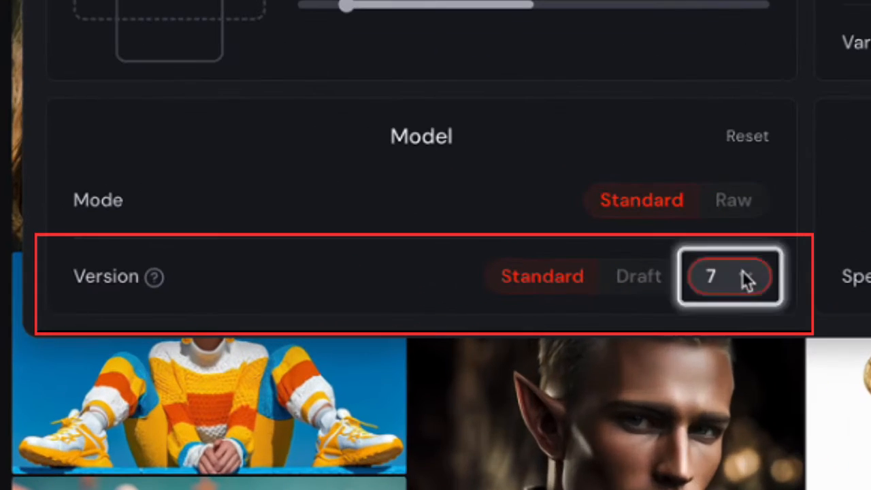
click(725, 297)
click(728, 334)
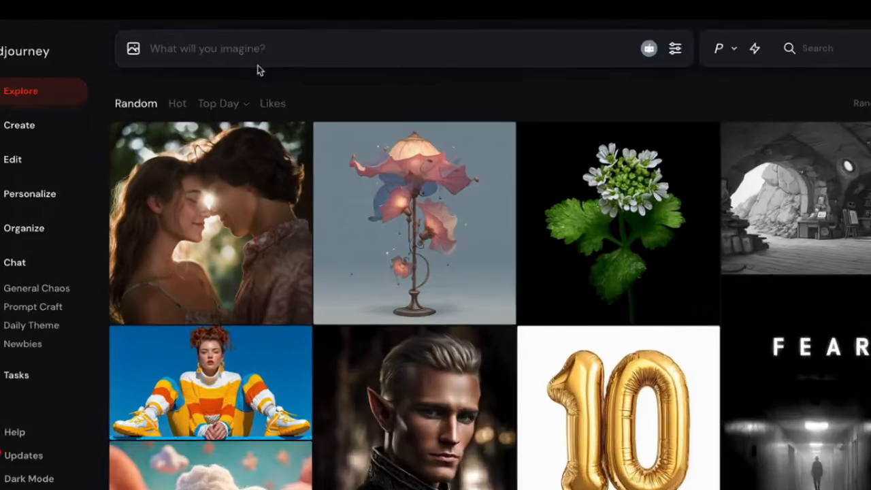
Step: Generate Midjourney images from the prompt of a charming calico cat on a wooden stool playing guitar in a Montmartre alley
click(242, 49)
text(A charming calico cat sits upright on a small wooden stool, playing a classic guitar with its front paws. The setting is a narrow cobblestone alley in Montmartre, Paris, illuminated by warm vintage lanterns. Rain-slick stones reflect the soft amber light. The cat wears a tiny beret and scarf, adding to the Parisian flair. A guitar case lies open beside it with a few coins inside. Ivy crawls along the brick walls, and in the distance, a silhouette of the Eiffel Tower glows faintly under a starry night sky. The atmosphere is cozy and magical.)
click(736, 60)
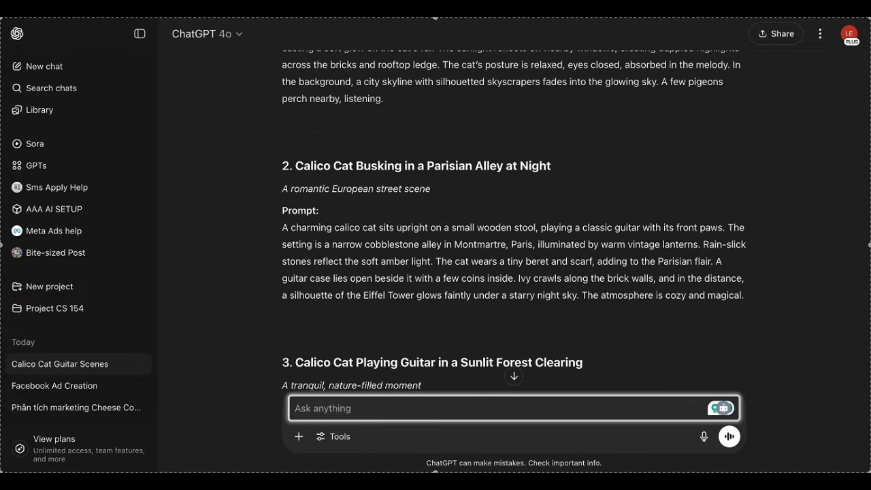
Step: Switch to ChatGPT, quote the Parisian alley prompt and ask for a version with a more close-up shot of the cat playing guitar
text("A charming calico cat sits upright on a small wooden stool, playing a classic guitar with its front paws. The setting is a narrow cobblestone alley in Montmartre, Paris, illuminated by warm vintage lanterns. Rain-slick stones reflect the soft amber light. The cat wears a tiny beret and scarf, adding to the Parisian flair. A guitar case lies open beside it with a few coins inside. Ivy crawls along the brick walls, and in the distance, a silhouette of the Eiffel Tower glows faintly under a starry night sky. The atmosphere is cozy and magical.")
key(shift+Return)
text(Can you fix t)
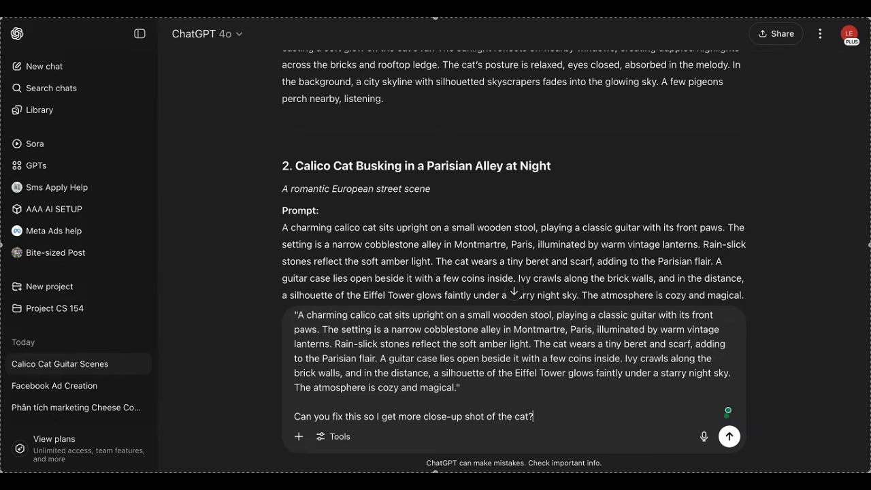
text(his so I get more close-up shot of the cat playing guitar?)
key(Return)
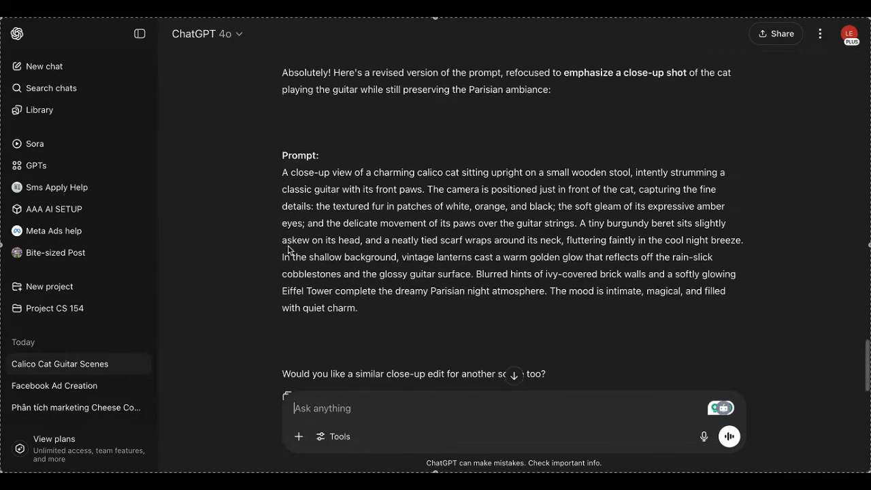
Step: Copy ChatGPT's revised close-up prompt and generate new images from it in Midjourney
drag(368, 300, 282, 148)
right_click(374, 194)
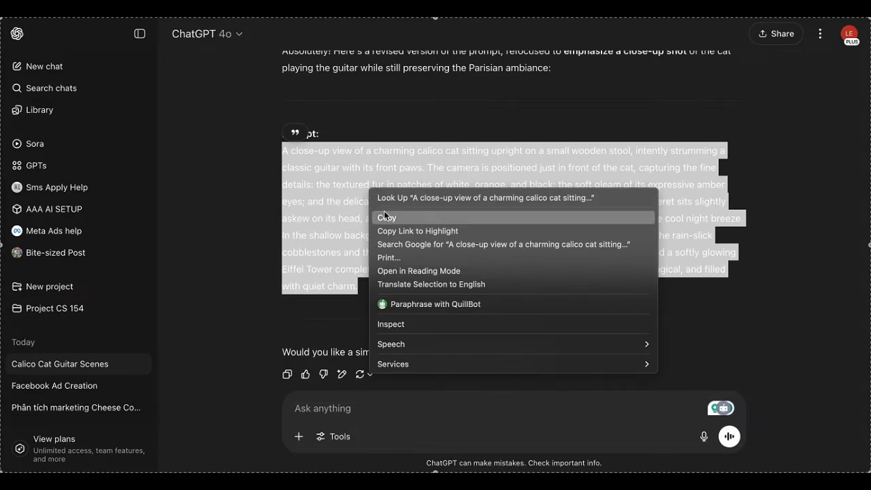
click(389, 218)
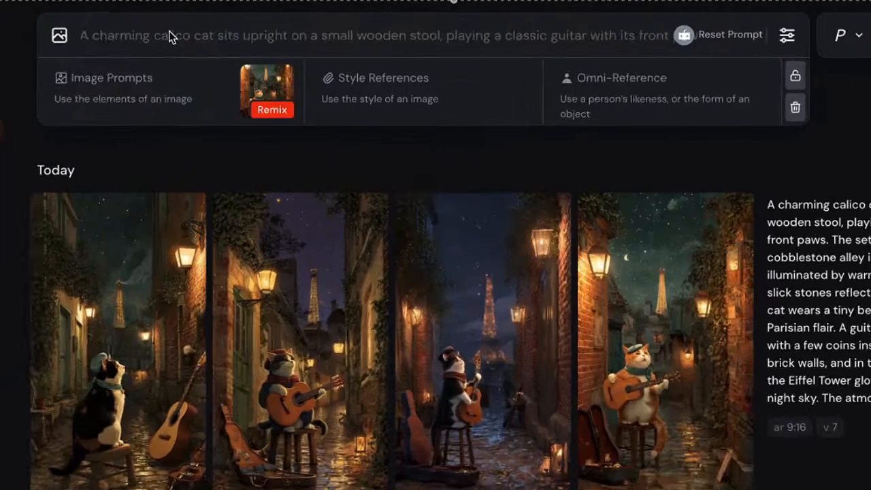
key(super+a)
text(A close-up view of a charming calico cat sitting upright on a small wooden stool, intently strumming a classic guitar with its front paws. The camera is positioned just in front of the cat, capturing the fine details: the textured fur in patches of white, orange, and black; the soft gleam of its expressive amber eyes; and the delicate movement of its paws over the guitar strings. A tiny burgundy beret sits slightly askew on its head, and a neatly tied scarf wraps around its neck, fluttering faintly in the cool night breeze. In the shallow background, vintage lanterns cast a warm golden glow that reflects off the rain-slick cobblestones and the glossy guitar surface. Blurred hints of ivy-covered brick walls and a softly glowing Eiffel Tower complete the dreamy Parisian night atmosphere. The mood is intimate, magical, and filled with quiet charm.)
key(Return)
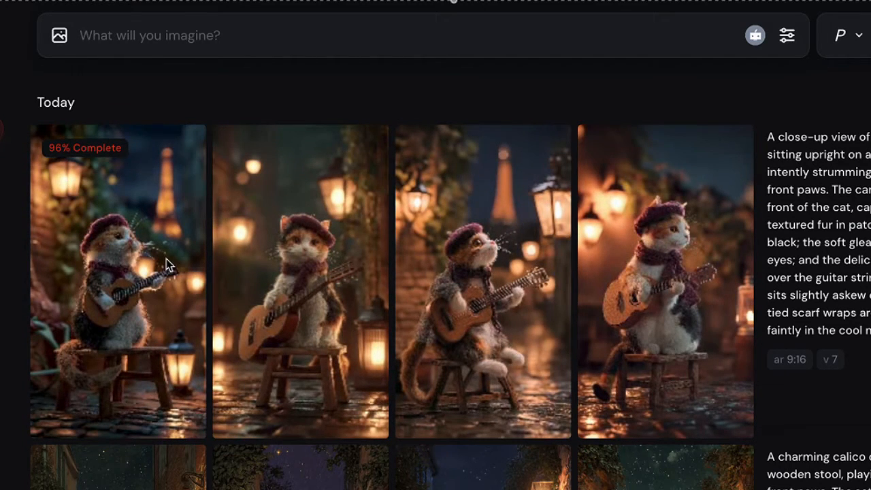
Step: Review the close-up cat images at full size and upscale the fourth one with the Creative option
click(123, 210)
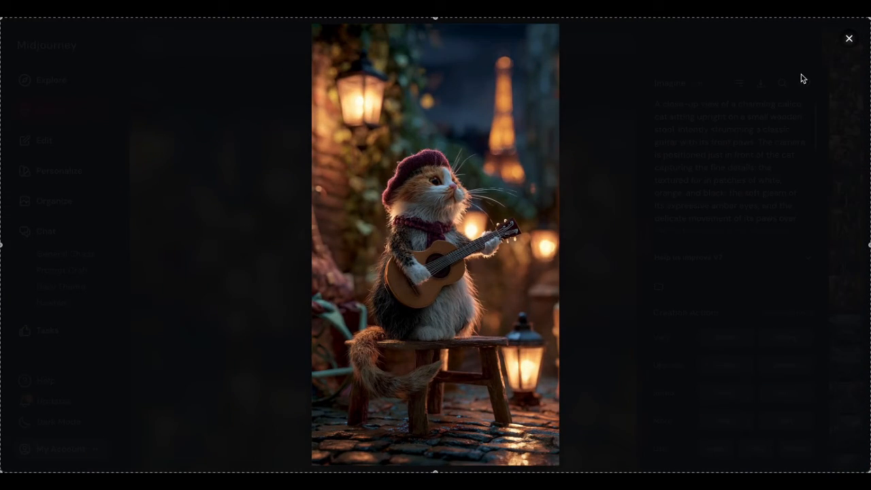
click(833, 52)
key(Right)
key(Right)
key(Right)
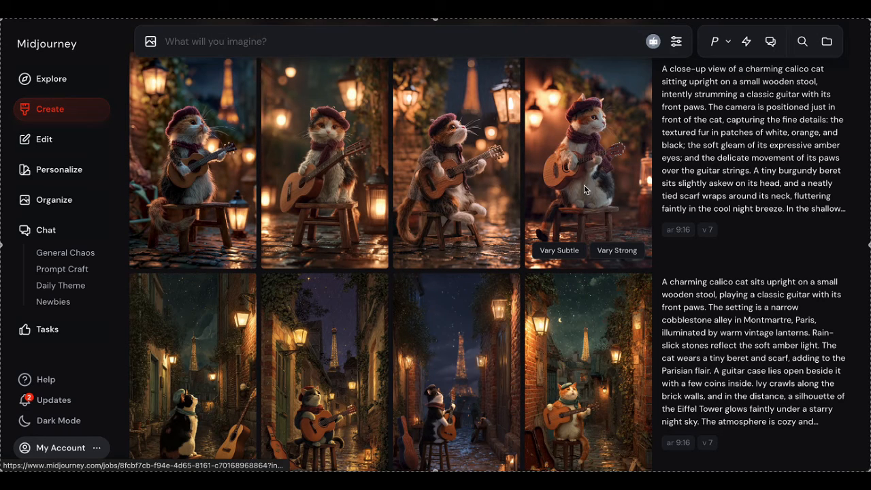
click(584, 185)
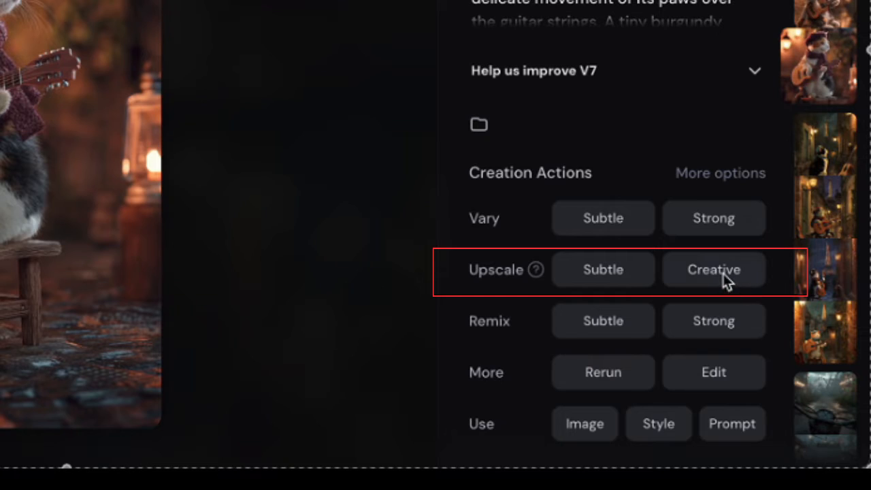
click(723, 277)
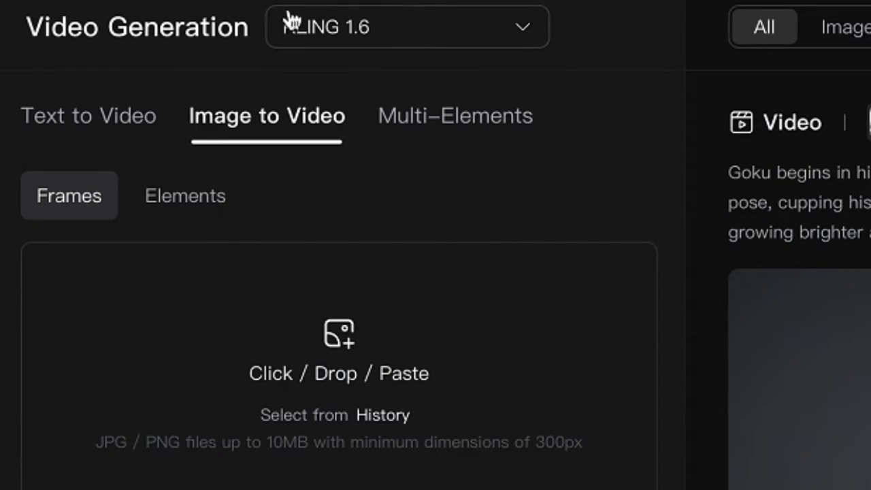
Step: Switch to Kling AI's Image to Video generator and choose the KLING 1.6 model
click(524, 31)
scroll(493, 331, down, 1)
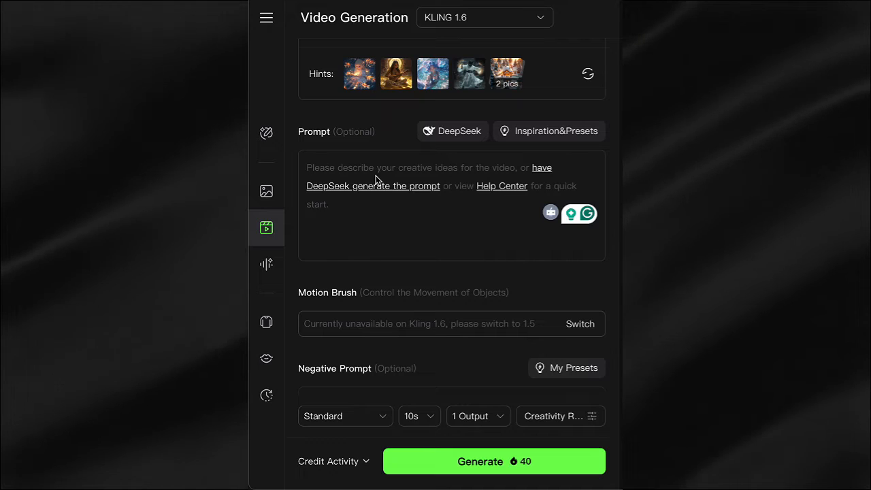
text(With slow, fluid motions, the paw lowers to gently brush across the strings—claws retracted, pads barely grazing—creating a soft strum. Its ears remain perked, twitching occasionally, and its eyes half-lidded in quiet concentration. A subtle sway flows through its shoulders and head with each stroke, as though responding to the faint vibrations beneath its fur.)
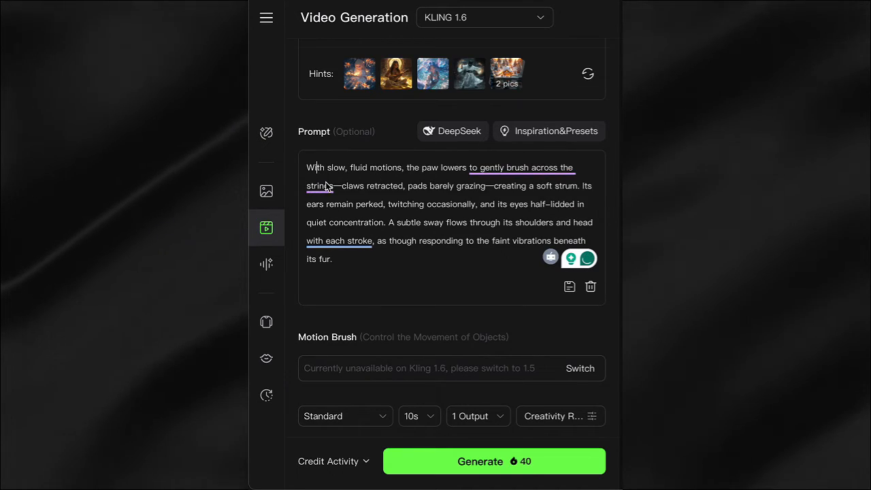
click(324, 167)
key(BackSpace)
key(BackSpace)
key(BackSpace)
key(BackSpace)
key(BackSpace)
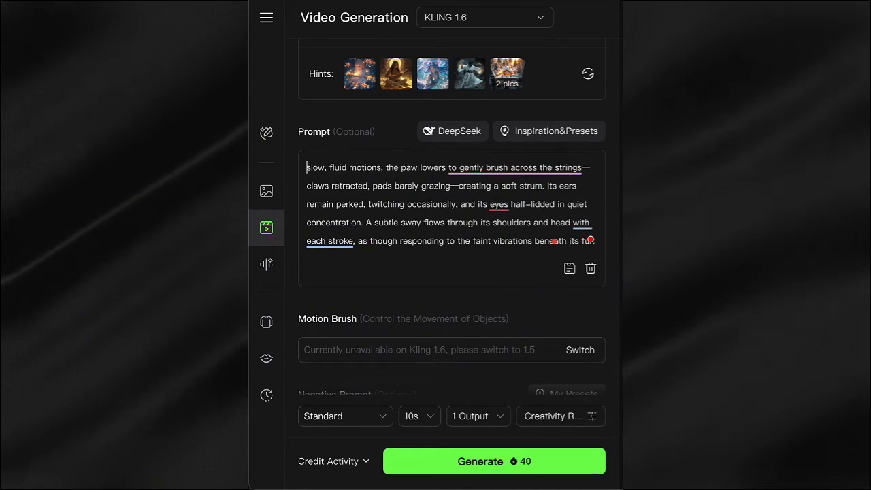
key(ctrl+a)
key(BackSpace)
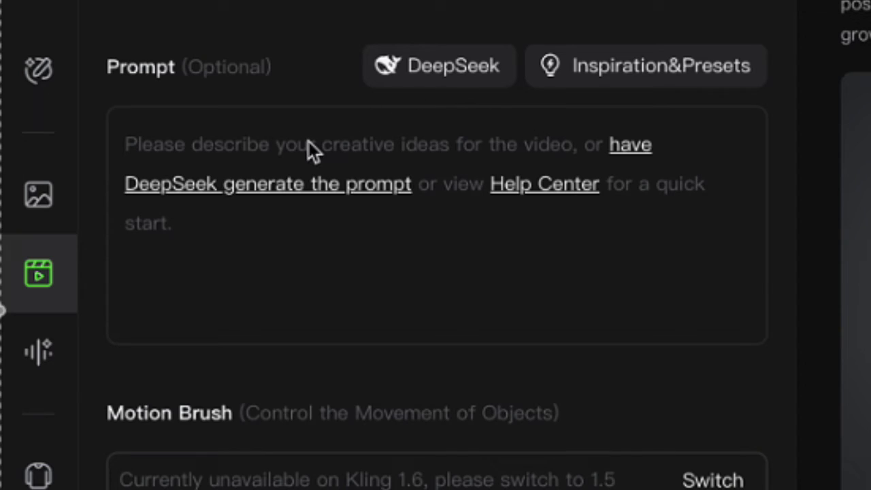
click(309, 141)
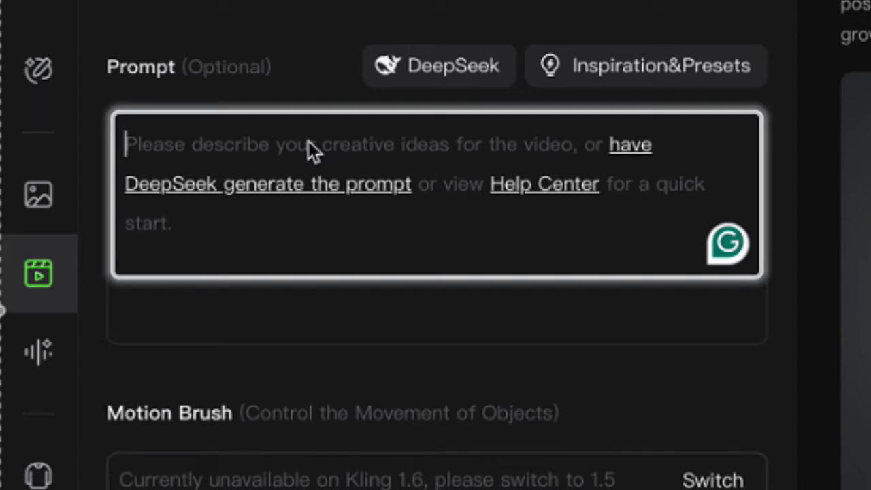
text(Cat playing guitar)
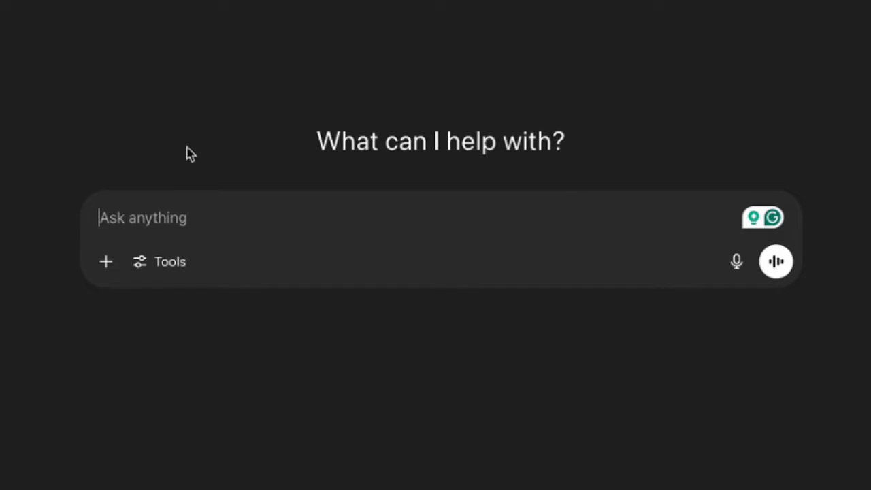
Step: Ask ChatGPT for one short paragraph describing subtle, realistic movements of a cat strumming a guitar, focusing on paw positioning and natural body language
text(scribe subtle, realistic movements for a cat gently strumming a guitar, focu)
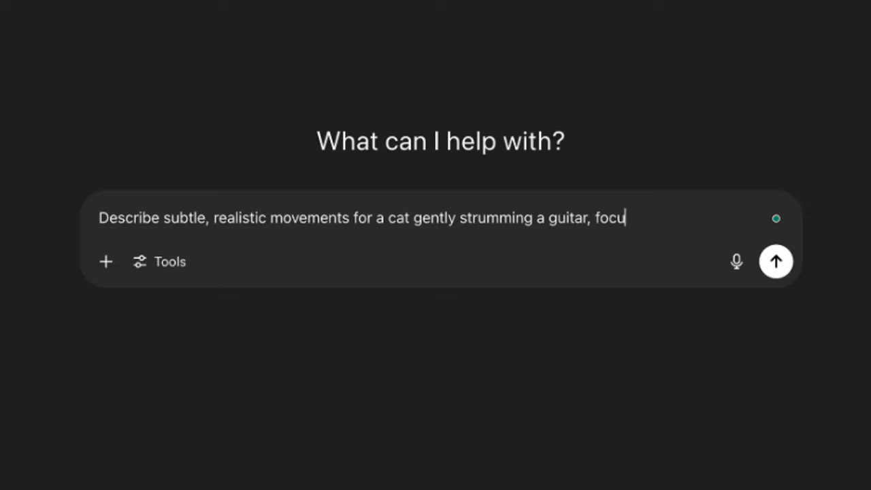
text(sitioning and natural body language. Write your description in one short parag)
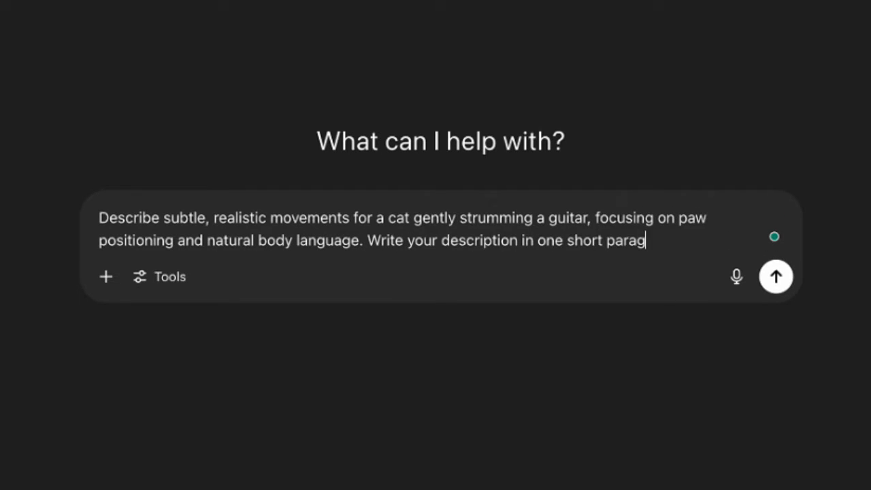
text(raph.)
key(Return)
Step: Copy ChatGPT's movement description, beginning "With slow, fluid motions", into the Kling AI video prompt
drag(216, 202, 369, 236)
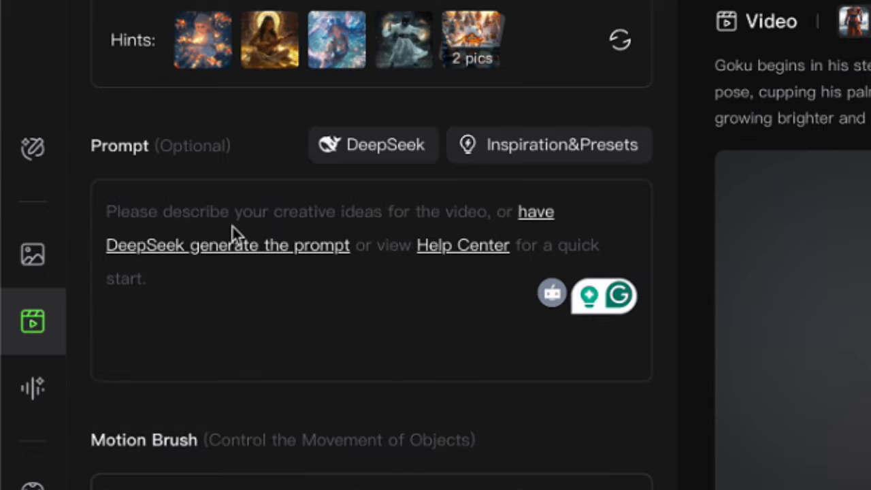
click(232, 225)
text(With slow, fluid motions, the paw lowers to gently brush across the strings—claws retracted, pads barely grazing—creating a soft strum. Its ears remain perked, twitching occasionally, and its eyes half-lidded in quiet concentration. A subtle sway flows through its shoulders and head with each stroke, as though responding to the faint vibrations beneath its fur.)
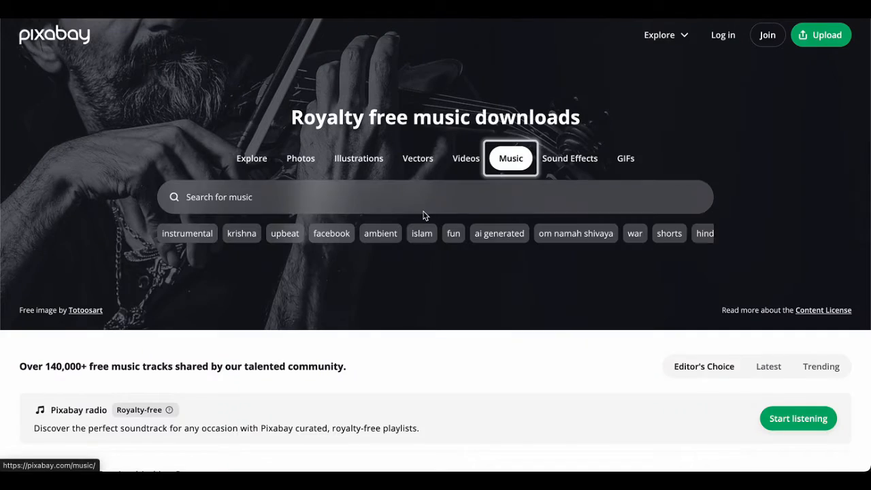
Step: Look for guitar tracks in Pixabay's music library and start a search on Artlist's music page
click(391, 197)
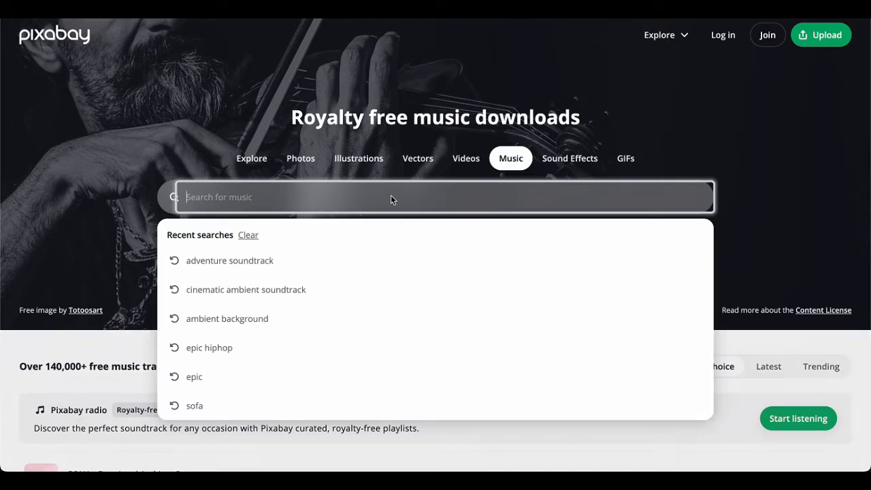
text(guitar)
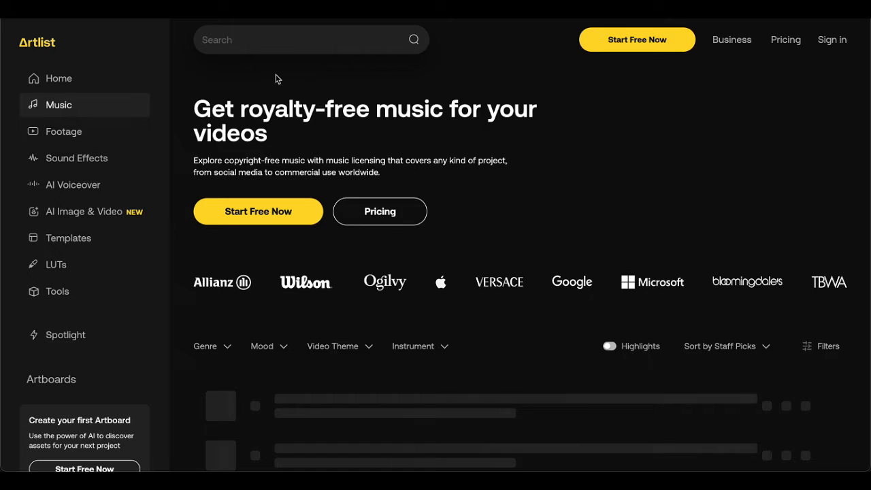
click(269, 45)
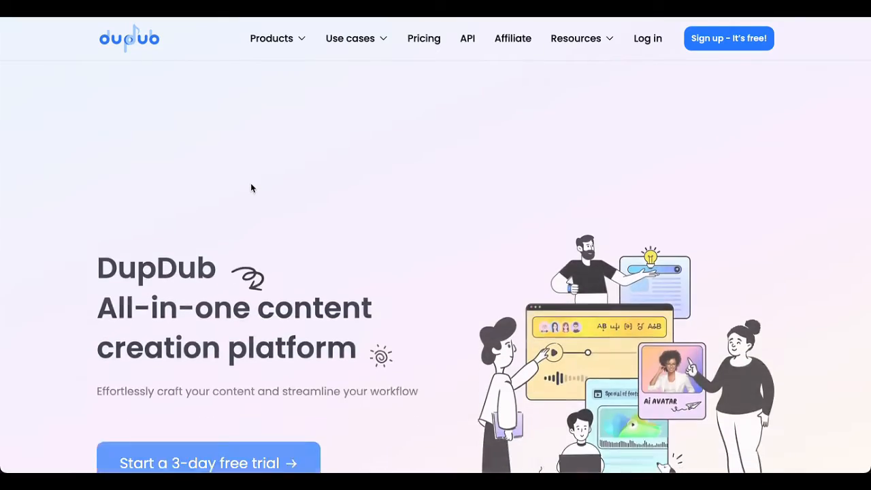
Step: Look over the DupDub homepage and compare its annual pricing plans
scroll(249, 187, down, 2)
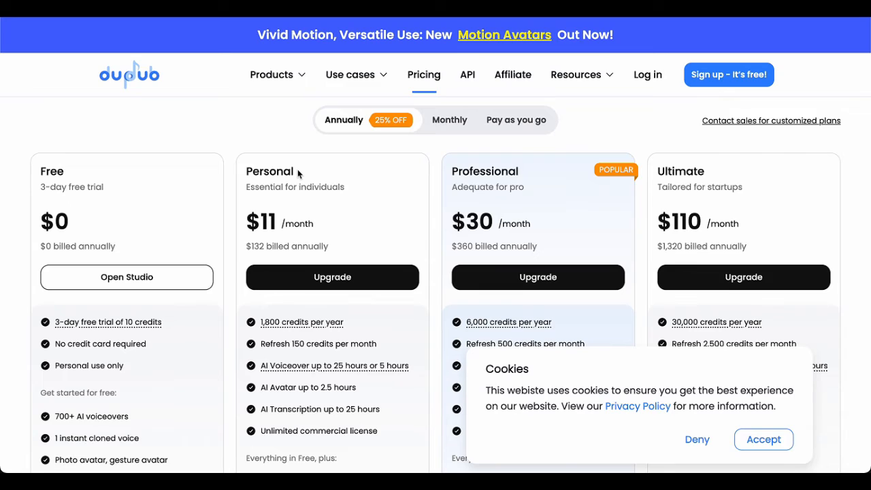
scroll(279, 193, down, 1)
scroll(254, 340, down, 2)
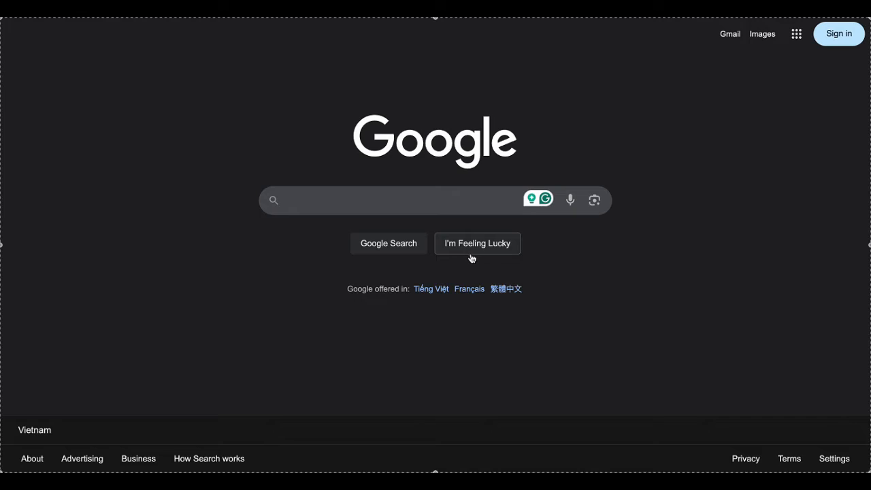
Step: Reach ChatGPT through a Google search and ask it to create audio descriptions for guitar music that matches a serene Paris setting
text(ChatGPT)
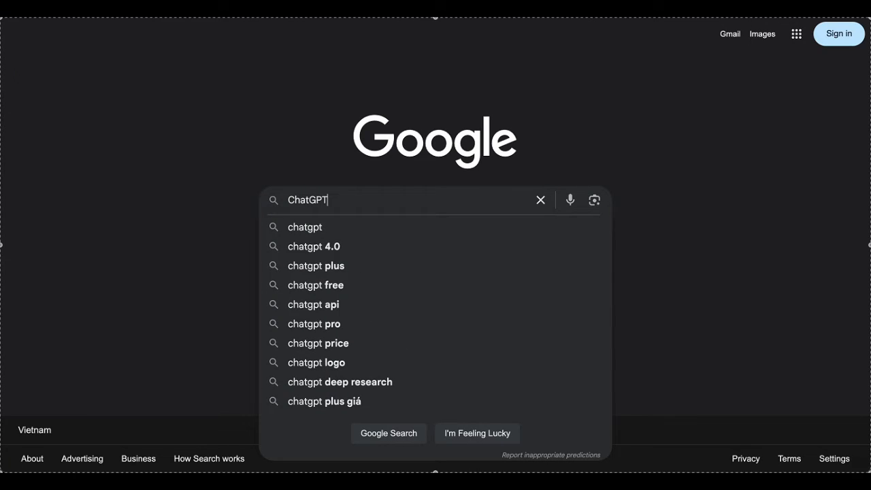
key(Return)
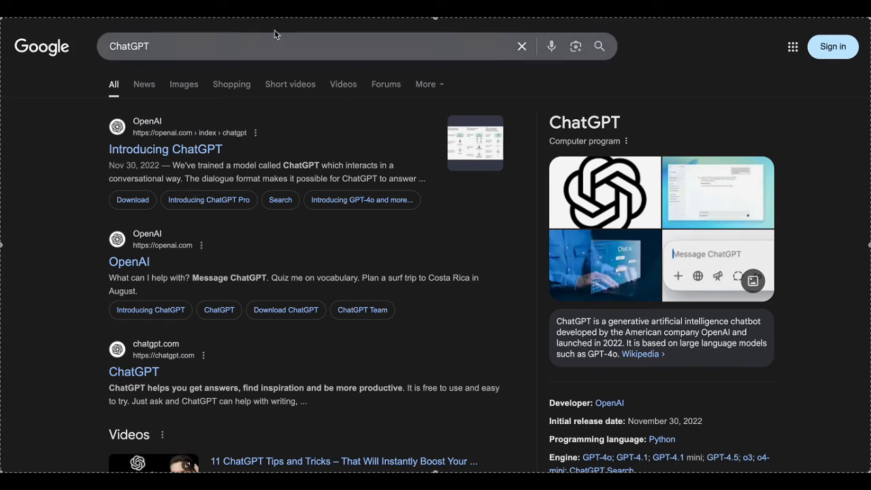
click(224, 156)
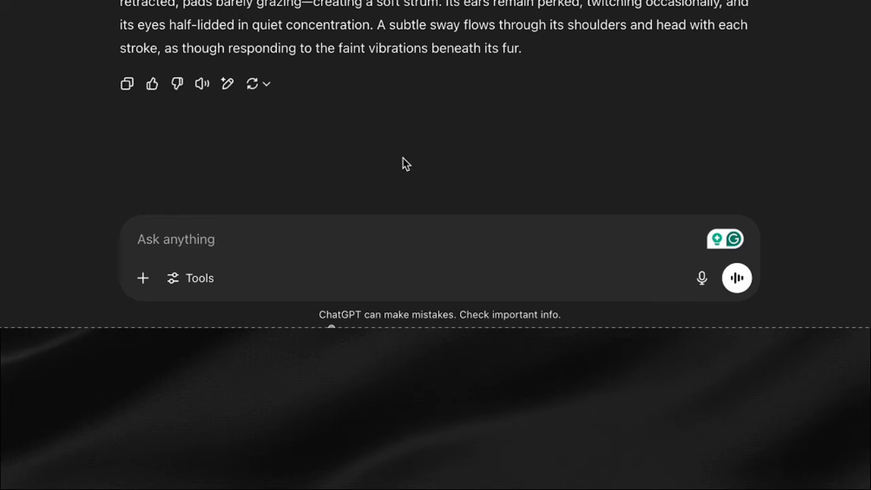
text(Create audio descriptions for gui)
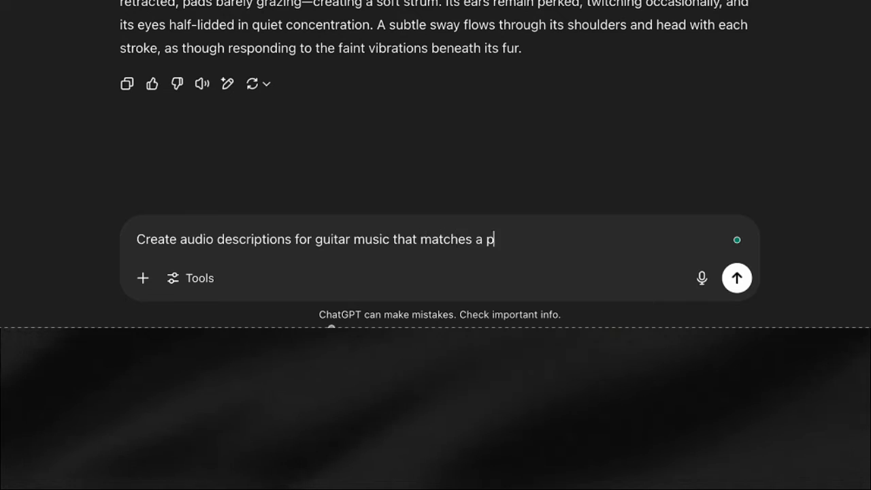
text(tar music that matches a serene Paris sett)
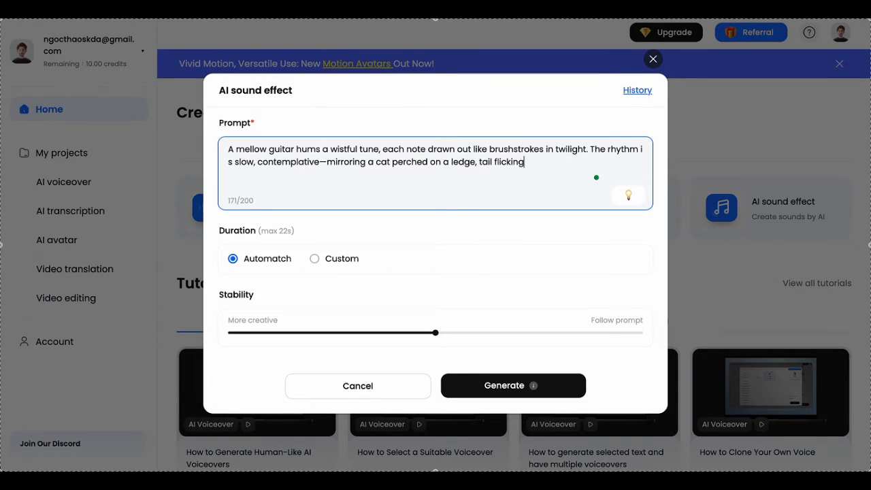
Step: Choose a custom duration for the AI sound effect of the mellow guitar in DupDub
click(315, 260)
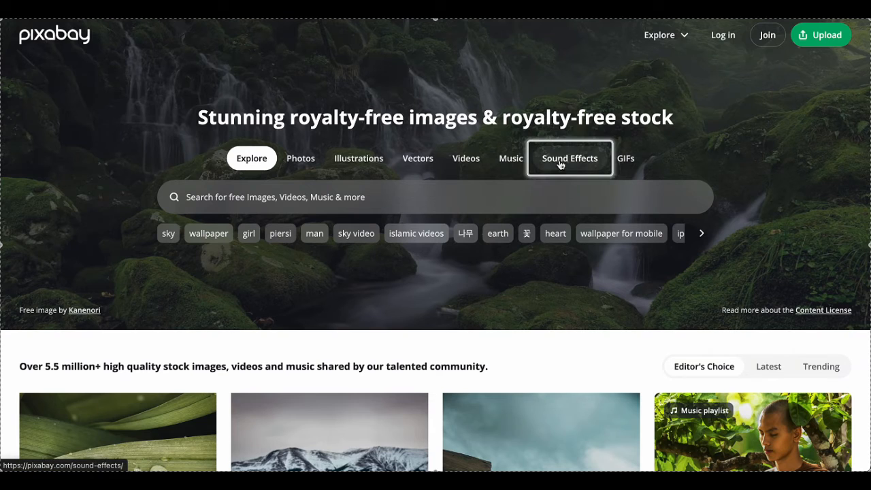
Step: Search Pixabay's sound effects library for "footstep"
click(560, 163)
click(282, 196)
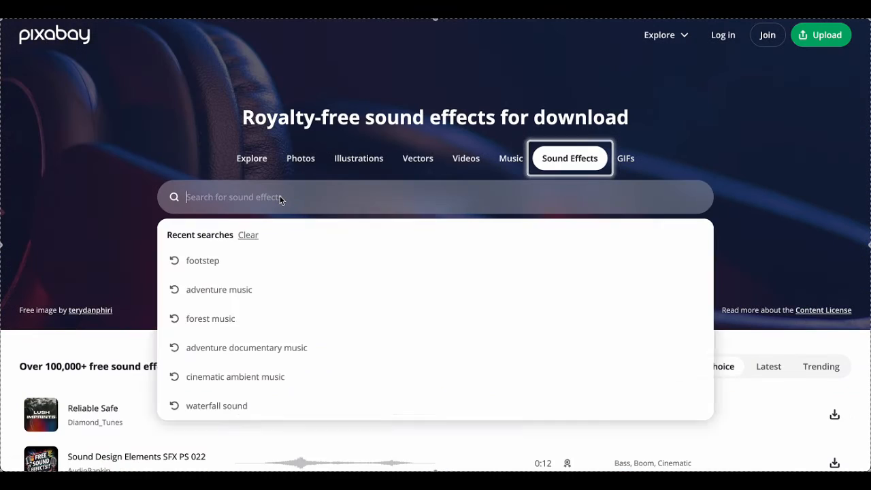
text(foót)
key(Return)
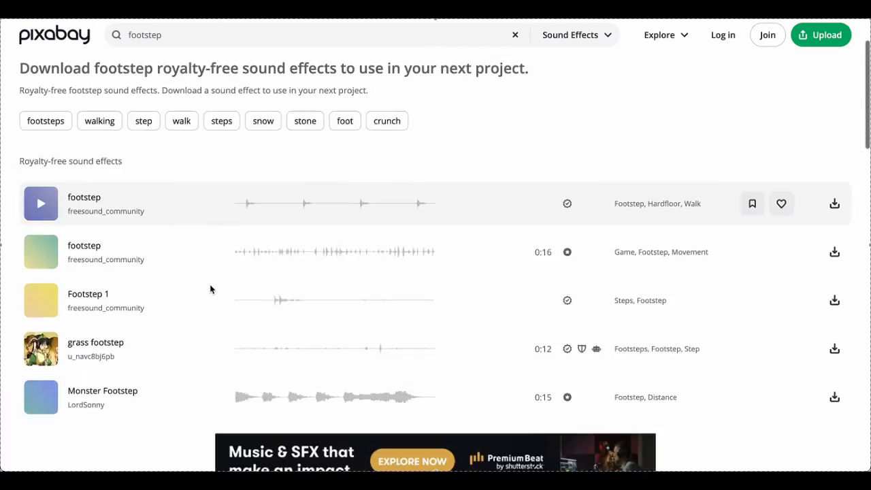
Step: Preview footstep sounds such as St2 - Footstep sfx and continue auditioning on the second page of results
scroll(210, 283, down, 7)
click(41, 172)
scroll(150, 222, down, 6)
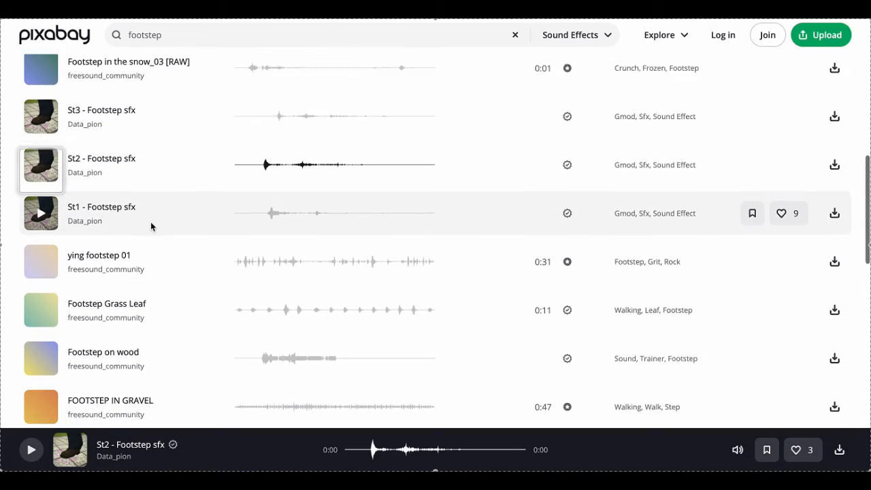
click(465, 401)
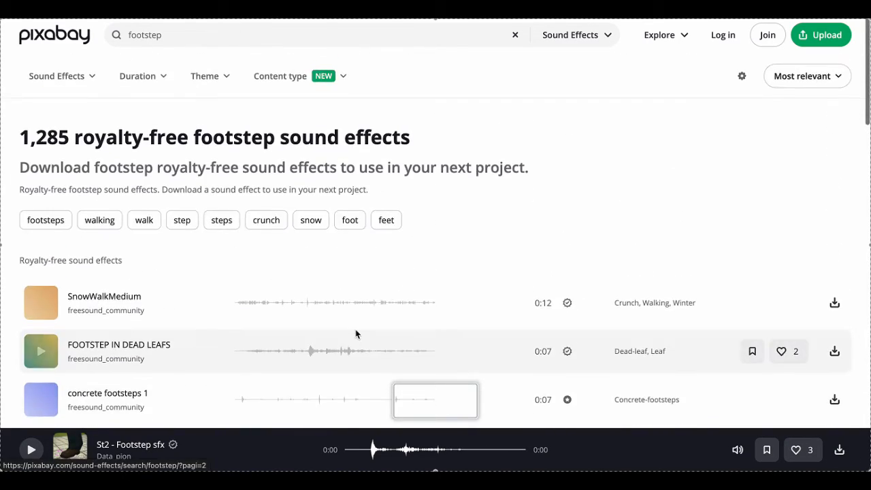
scroll(356, 279, down, 7)
click(40, 157)
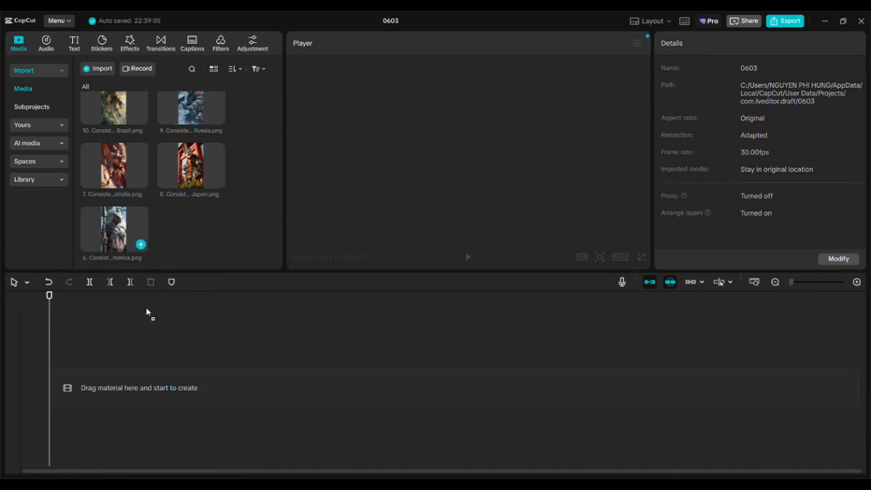
Step: Switch to CapCut and import Video 1.mp4 and Video 2.mp4 from the Downloads folder into project 0603
drag(146, 311, 120, 356)
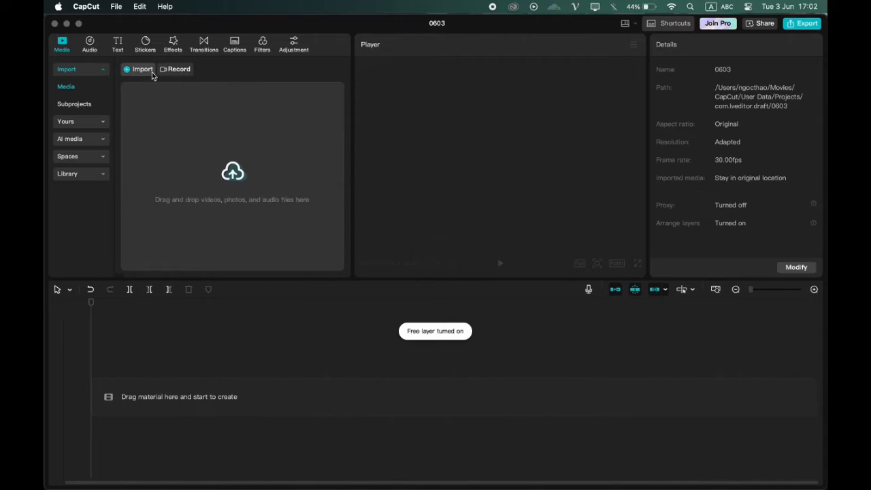
click(145, 70)
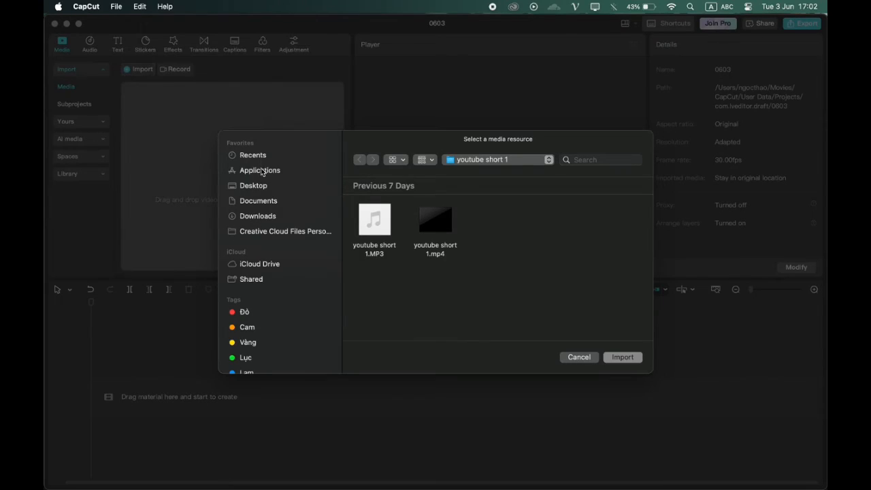
click(258, 215)
double_click(378, 219)
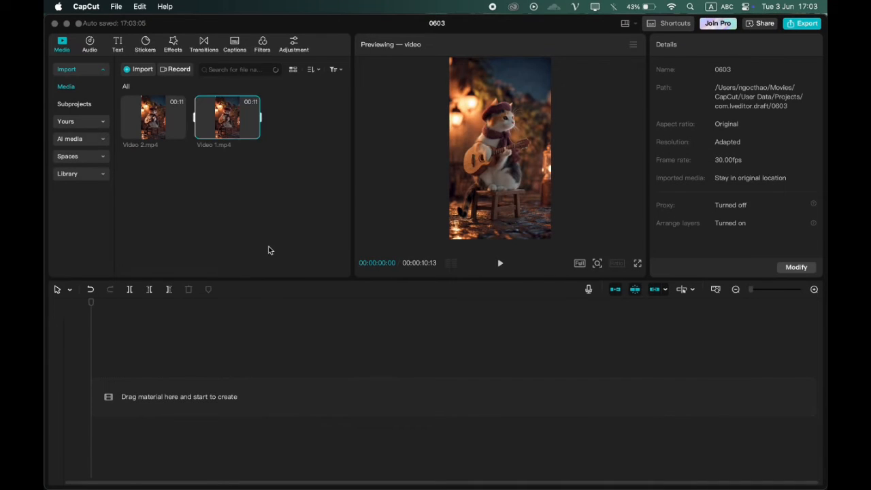
Step: Place Video 1.mp4 and Video 2.mp4 one after the other on the timeline and play the sequence
drag(227, 119, 152, 395)
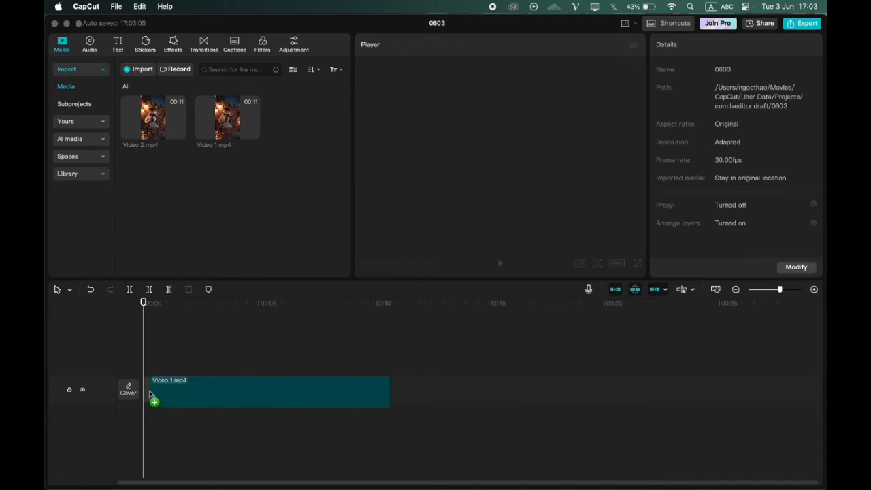
drag(153, 119, 379, 412)
click(502, 264)
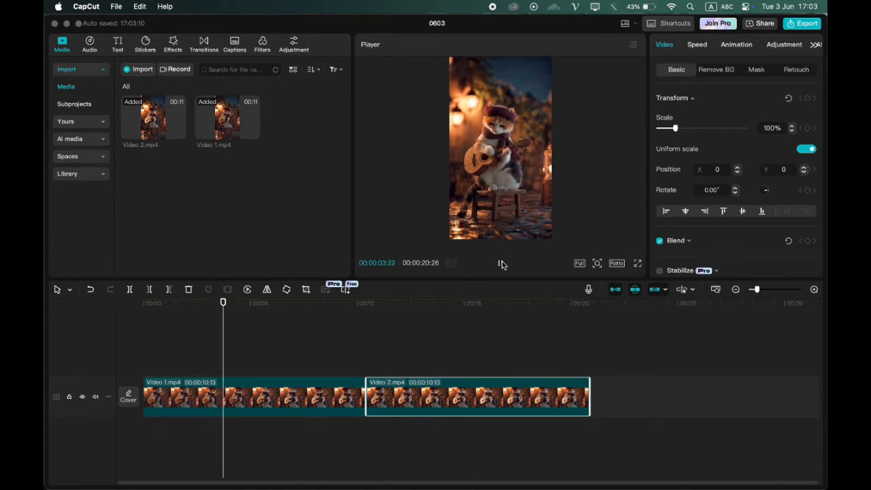
Step: Add a Mix transition between Video 1.mp4 and Video 2.mp4 and play back the join
click(204, 45)
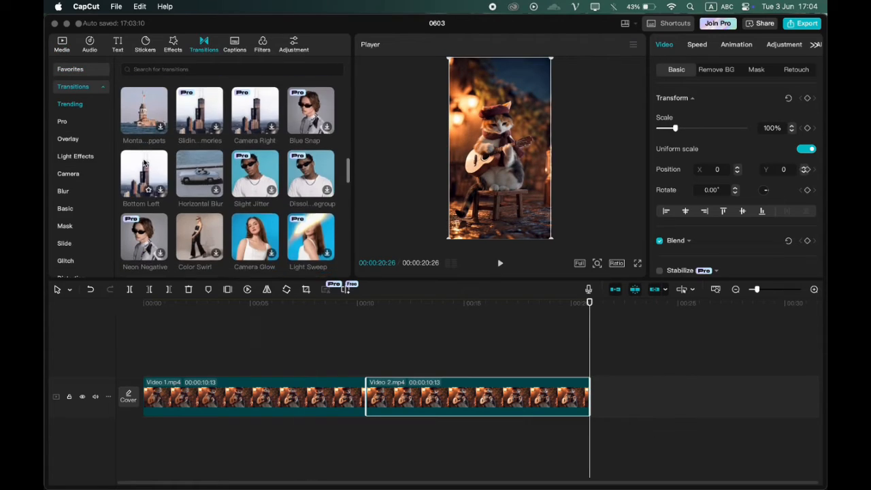
scroll(143, 161, down, 2)
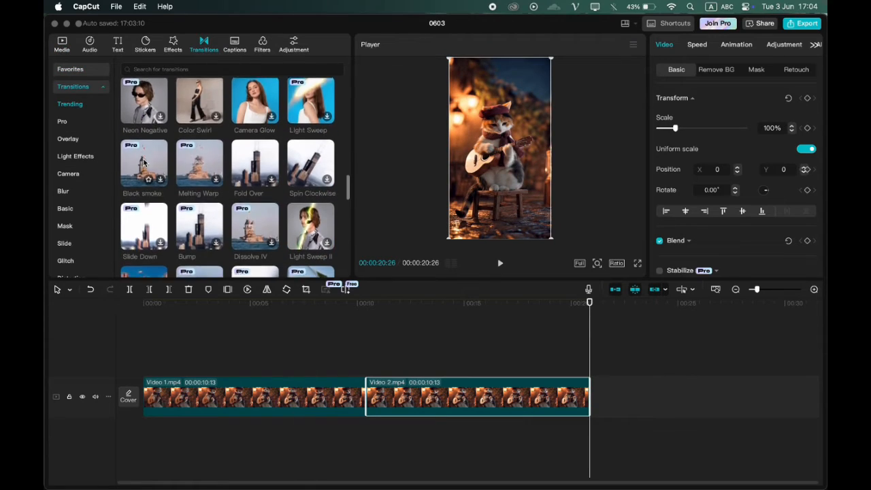
scroll(143, 162, up, 5)
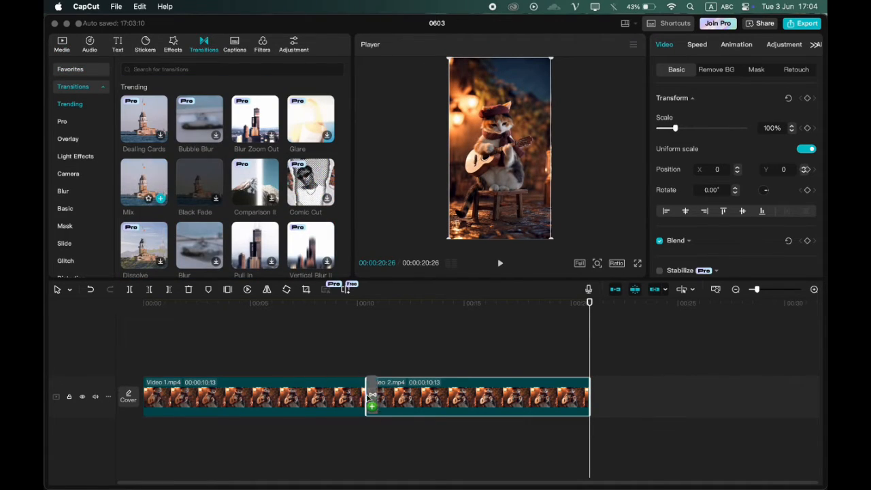
drag(369, 399, 362, 407)
click(493, 296)
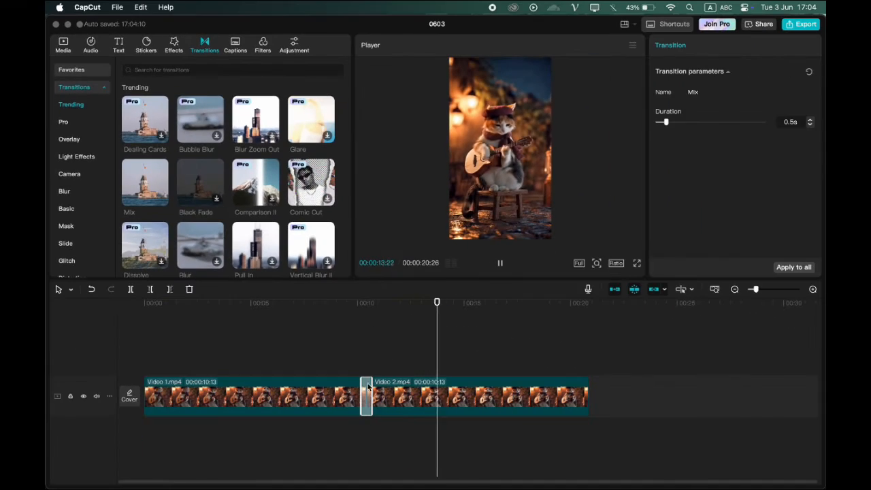
key(Home)
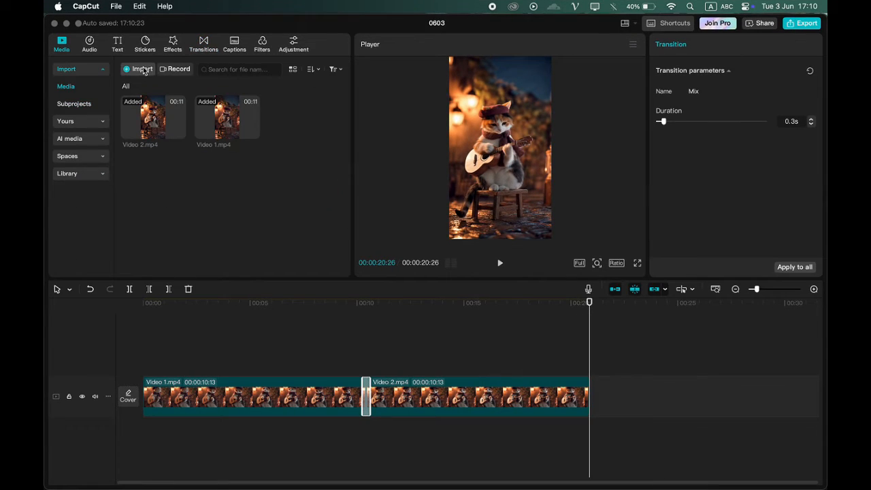
Step: Import the guitar, evening crickets, quiet footstep and rustling leaves audio files from the Cat playing guitar folder in Downloads
click(138, 68)
click(257, 216)
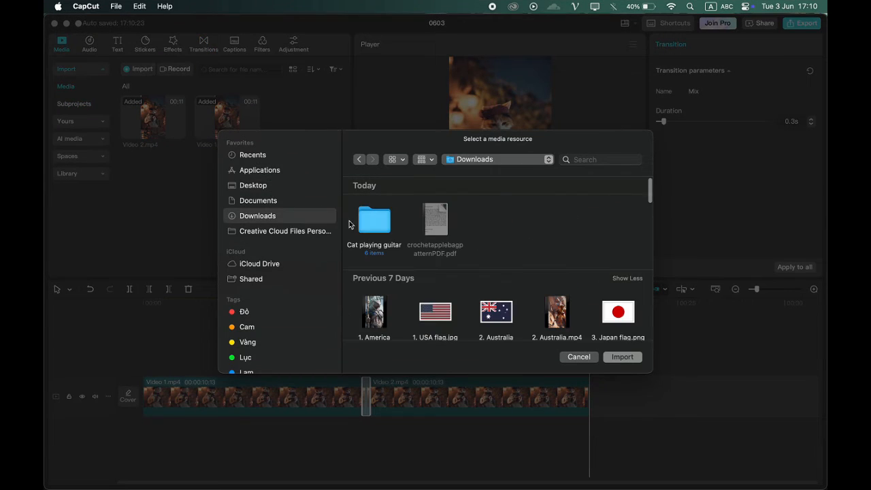
double_click(373, 219)
click(622, 357)
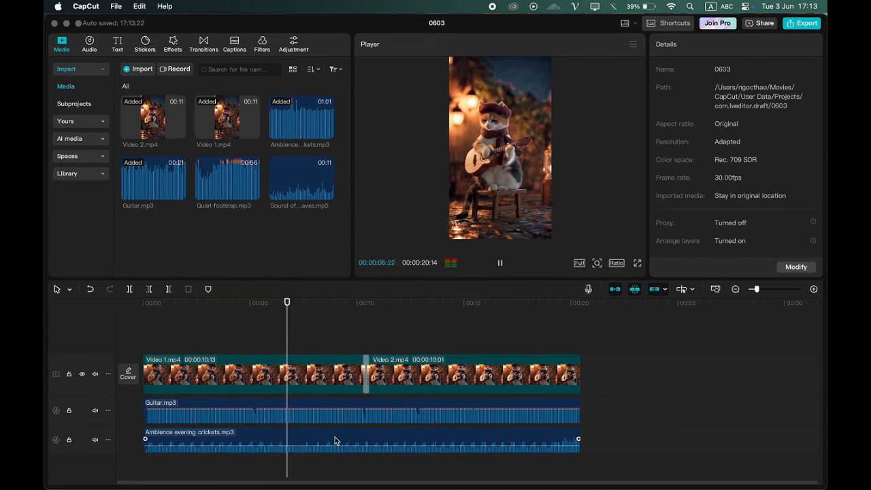
Step: Add the rustling leaves sound twice in a row beneath the crickets track and play the mix
click(325, 190)
click(324, 191)
click(499, 263)
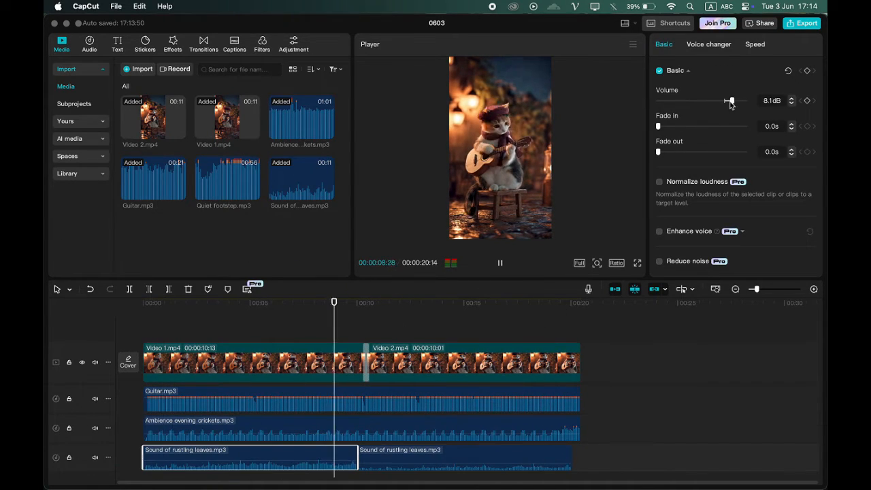
Step: Raise the volume of the first rustling leaves clip and listen to the result
drag(723, 101, 740, 101)
click(629, 325)
click(502, 263)
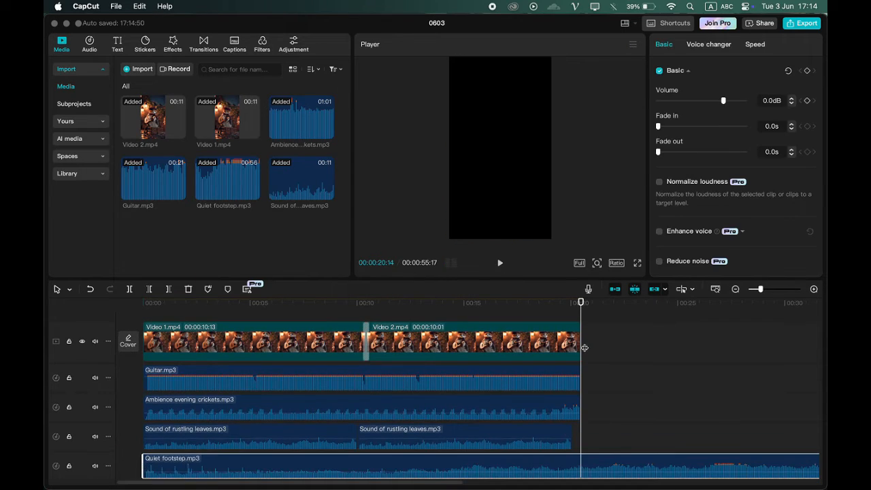
Step: Cut the Quiet footstep.mp3 clip at the end of the video, delete the excess and play the mix
key(super+b)
key(Delete)
click(500, 264)
Step: Raise the volume of the Quiet footstep.mp3 clip slightly while listening to the mix
click(477, 467)
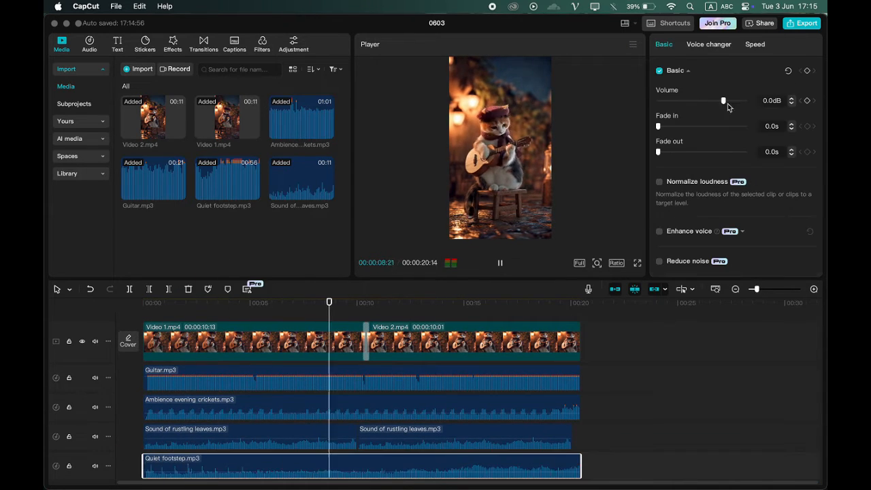
drag(724, 101, 729, 100)
click(500, 264)
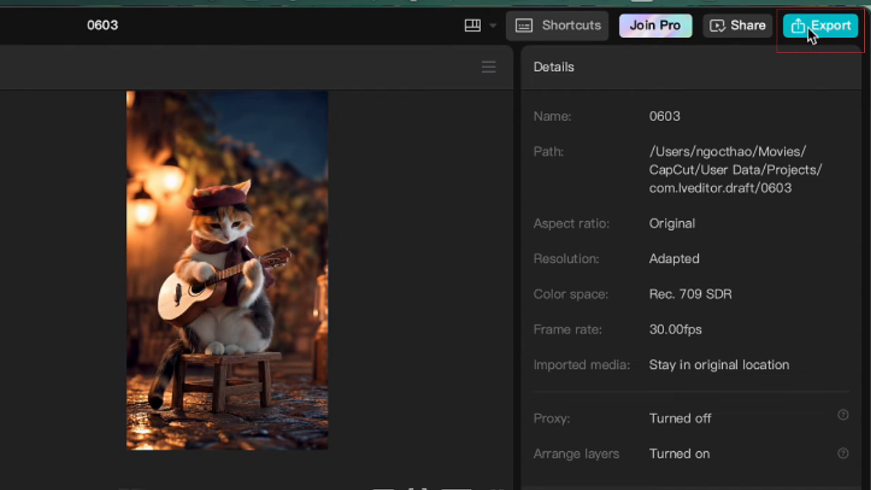
Step: Export the finished video at 4K resolution
click(810, 27)
click(558, 179)
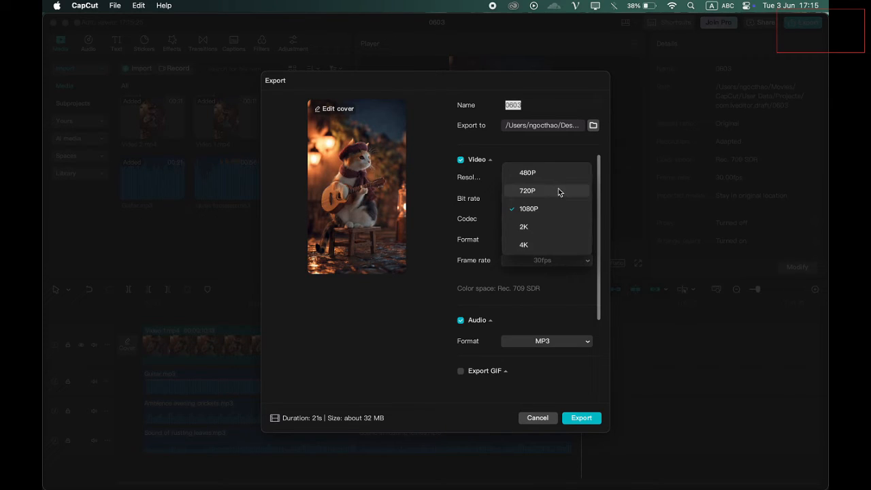
click(524, 244)
click(582, 417)
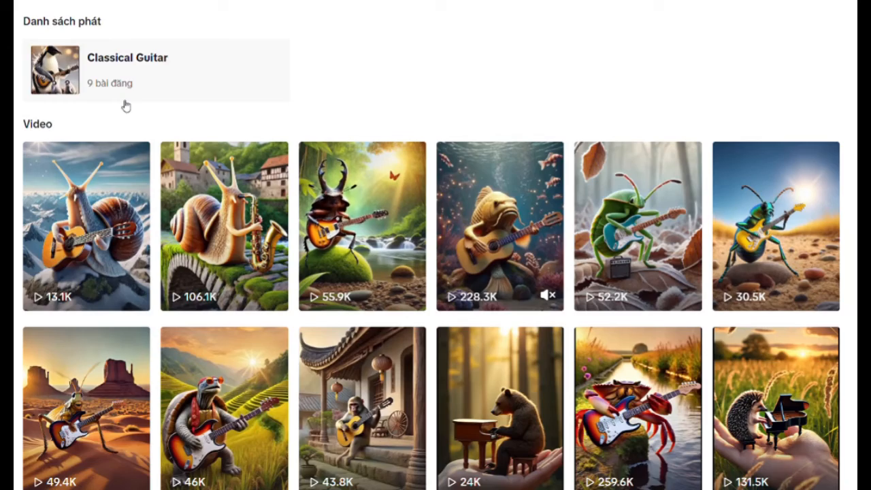
Step: Browse the channel's video grid of animals playing instruments, examining the themes and view counts
scroll(125, 106, down, 1)
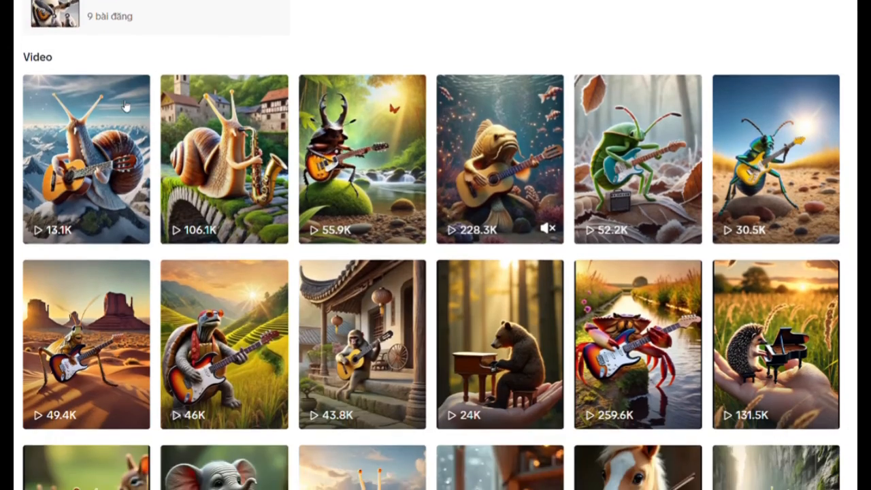
scroll(125, 105, down, 2)
scroll(125, 105, down, 1)
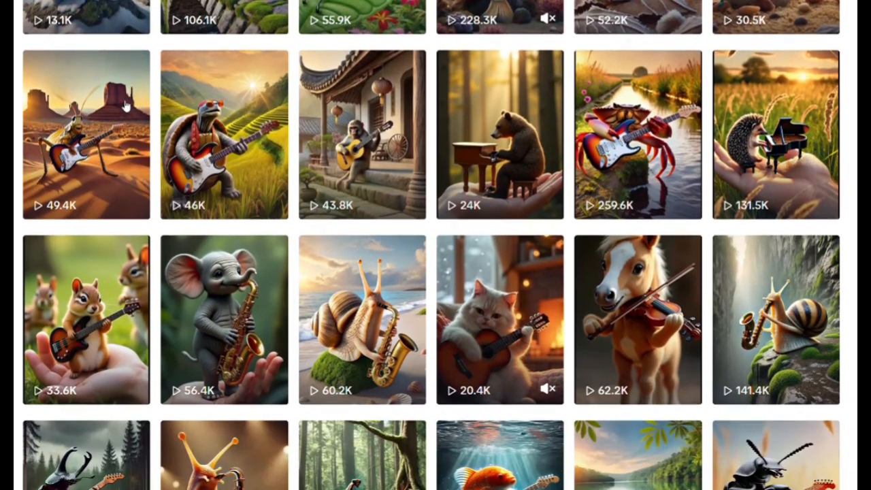
scroll(125, 105, down, 2)
scroll(125, 105, down, 1)
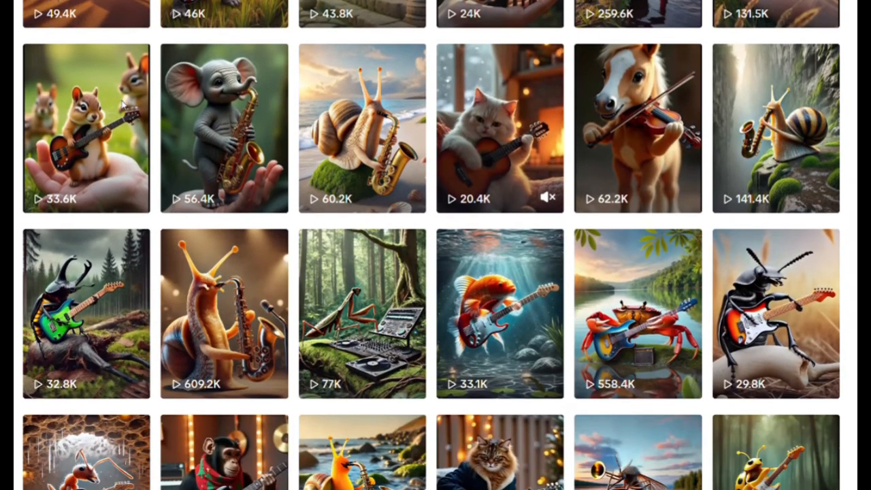
scroll(125, 105, down, 3)
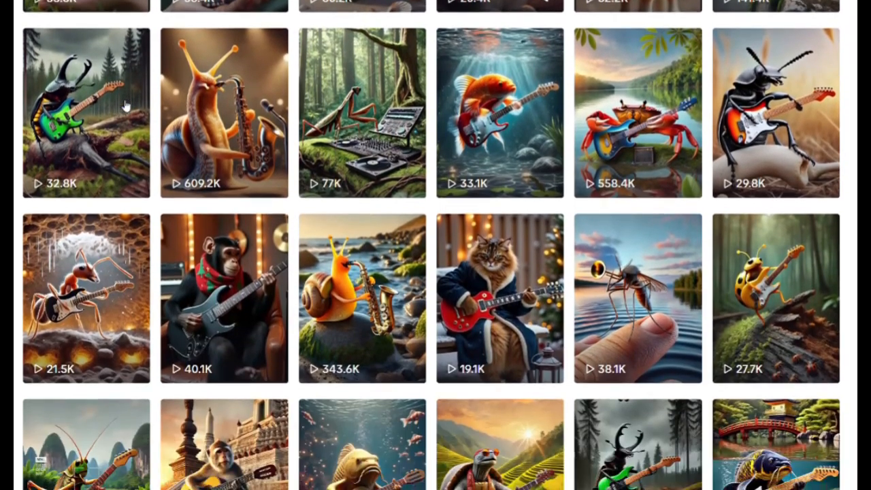